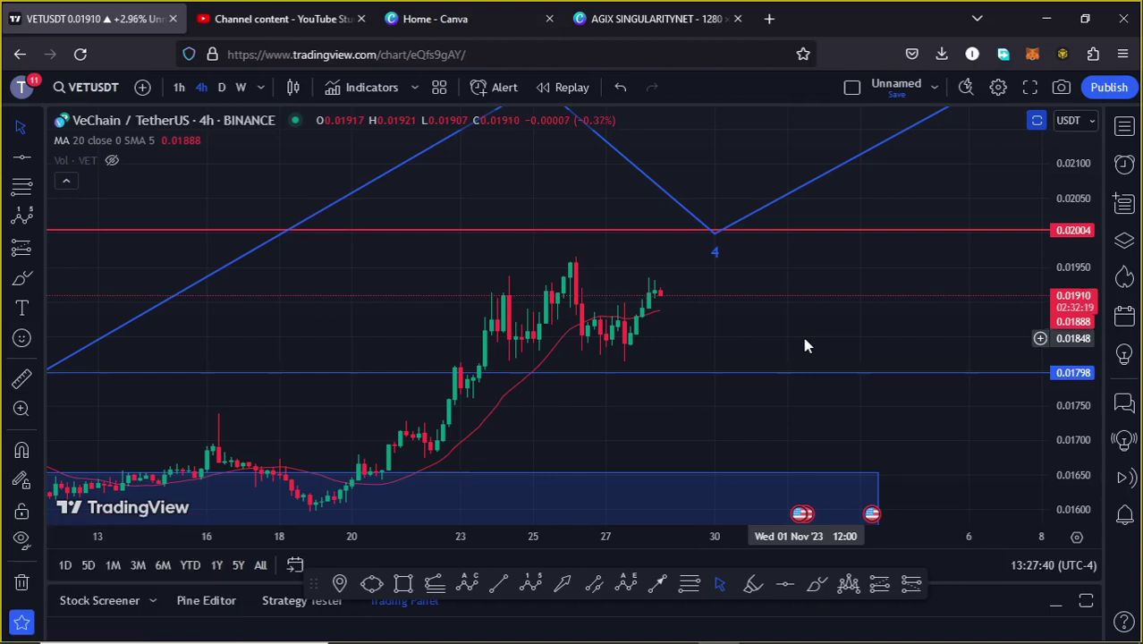
Step: Sketch a freehand projected upward path from the recent candles, then delete the sketch
left_click(813, 588)
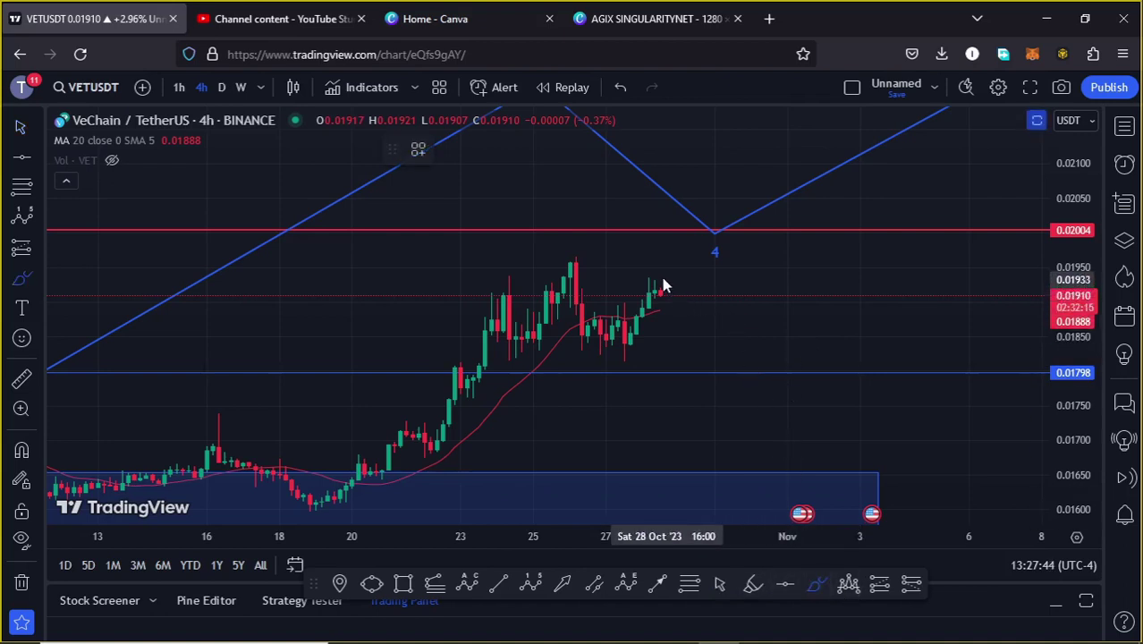
mouse_move(650, 273)
left_mouse_down()
mouse_move(629, 280)
mouse_move(641, 340)
mouse_move(689, 313)
mouse_move(670, 274)
mouse_move(643, 281)
left_mouse_up()
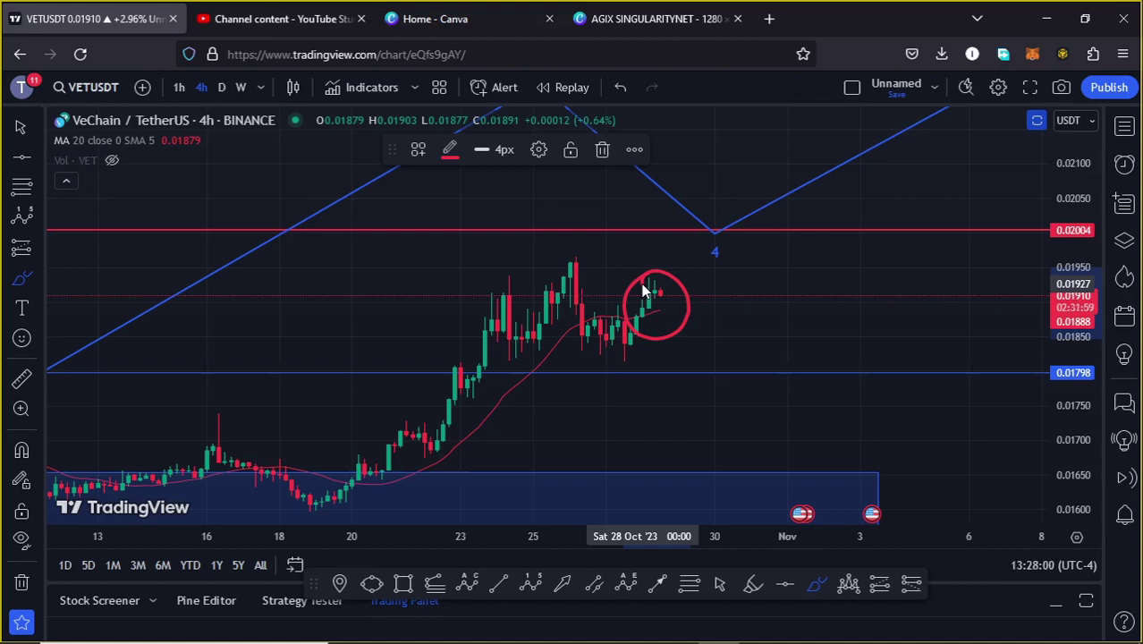
mouse_move(653, 269)
left_mouse_down()
mouse_move(699, 194)
mouse_move(732, 234)
mouse_move(793, 147)
mouse_move(802, 159)
left_mouse_up()
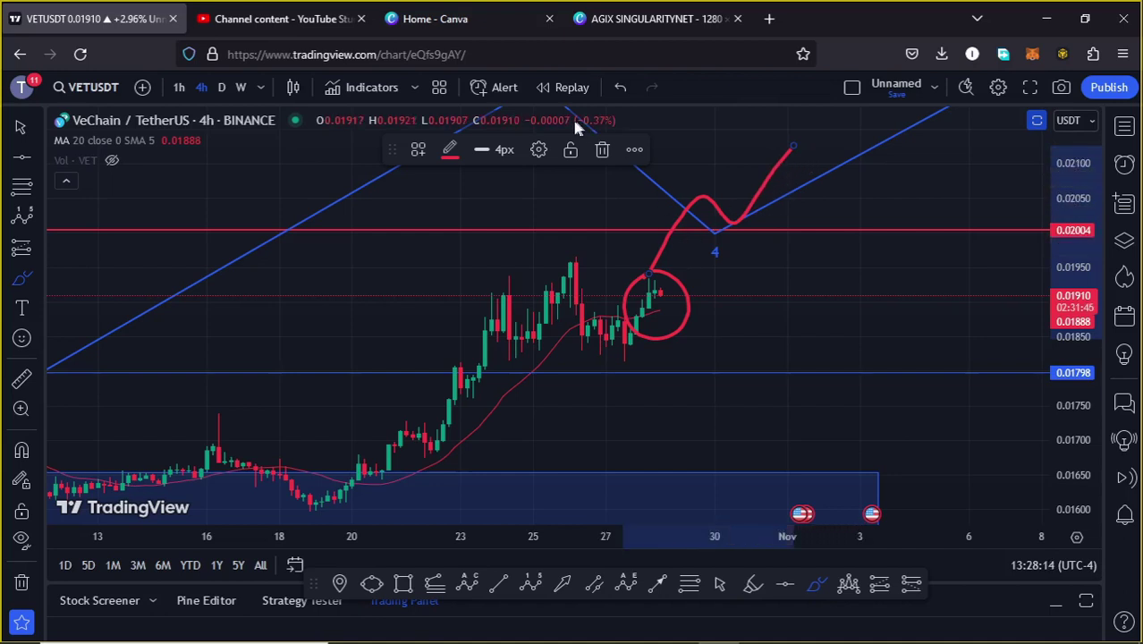
left_click(599, 150)
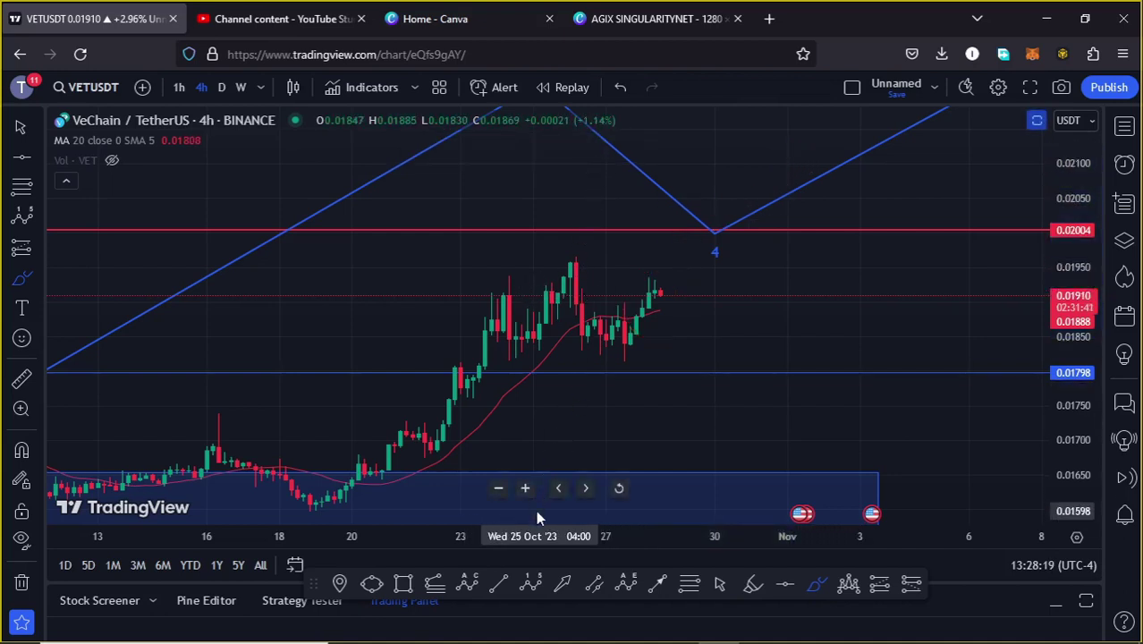
Step: Box the consolidation candles in a rectangle and raise its bottom edge to about 0.01833
left_click(404, 584)
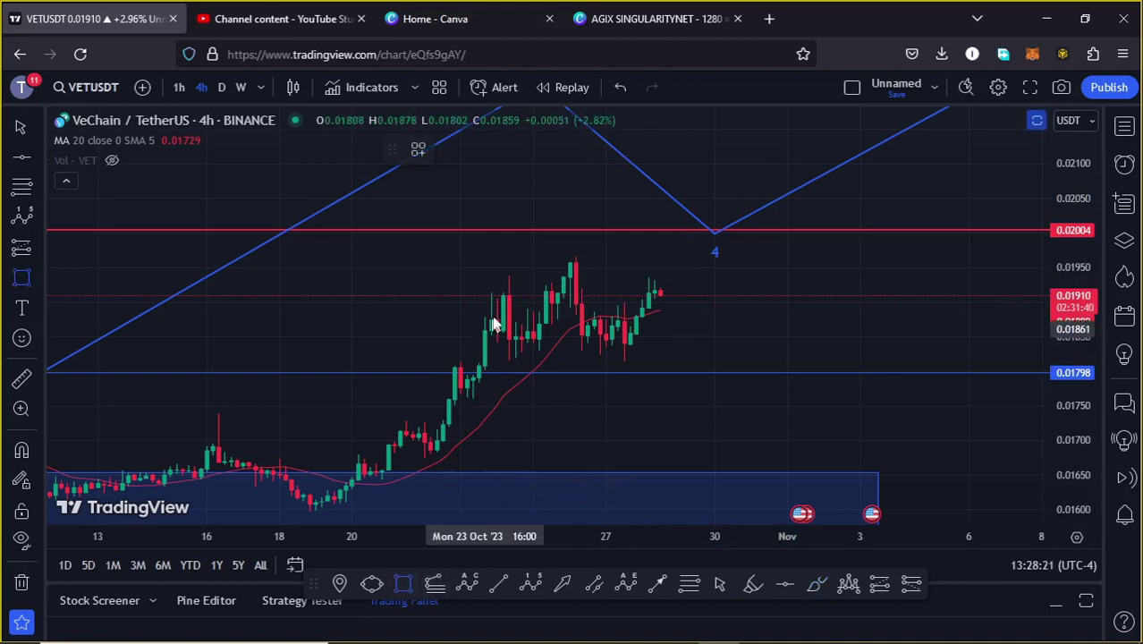
left_click_drag(502, 264, 684, 365)
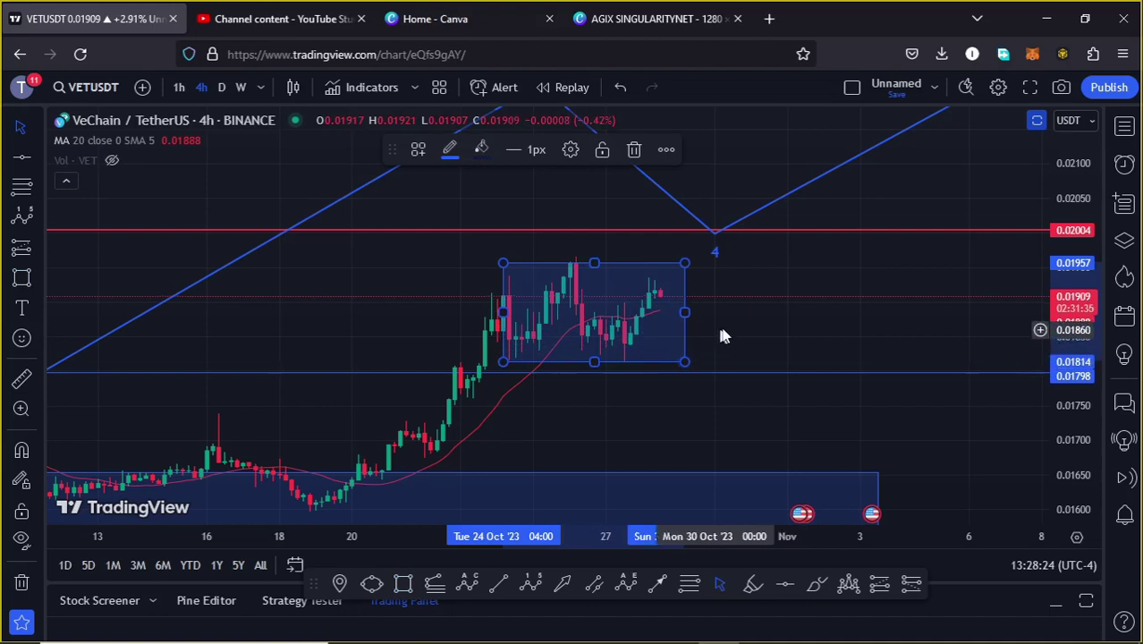
left_click(792, 335)
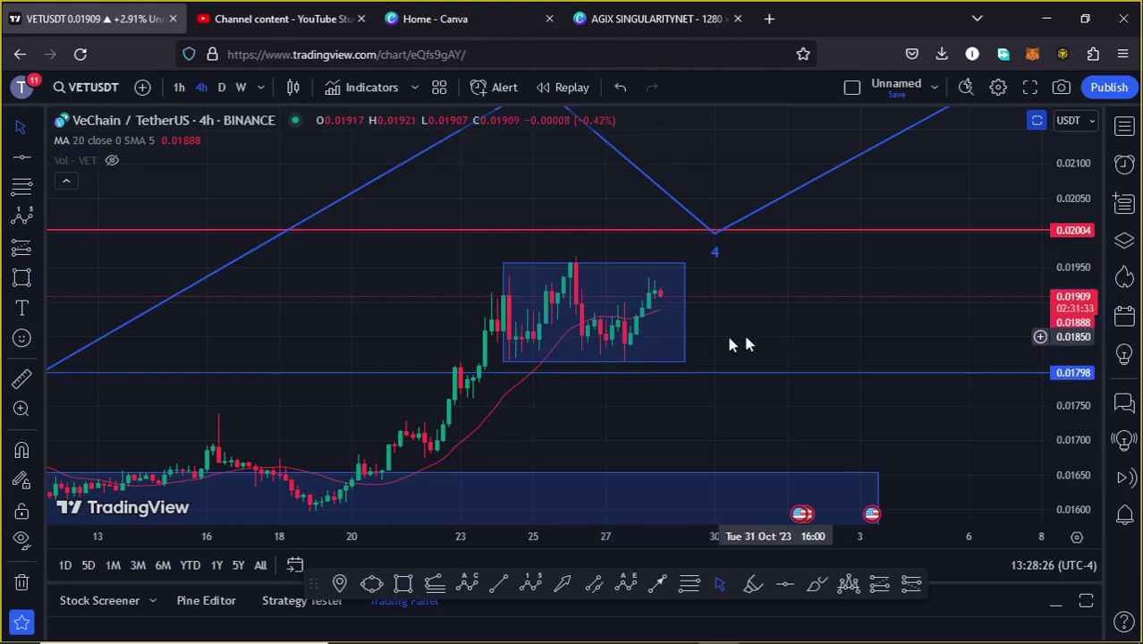
left_click_drag(594, 362, 597, 349)
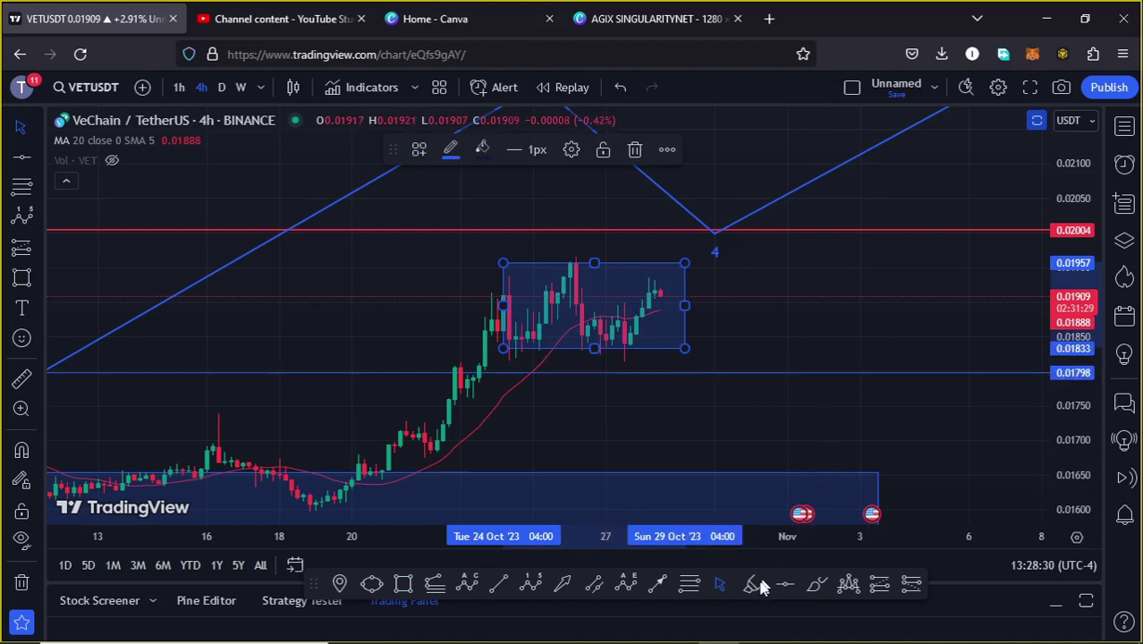
left_click(817, 587)
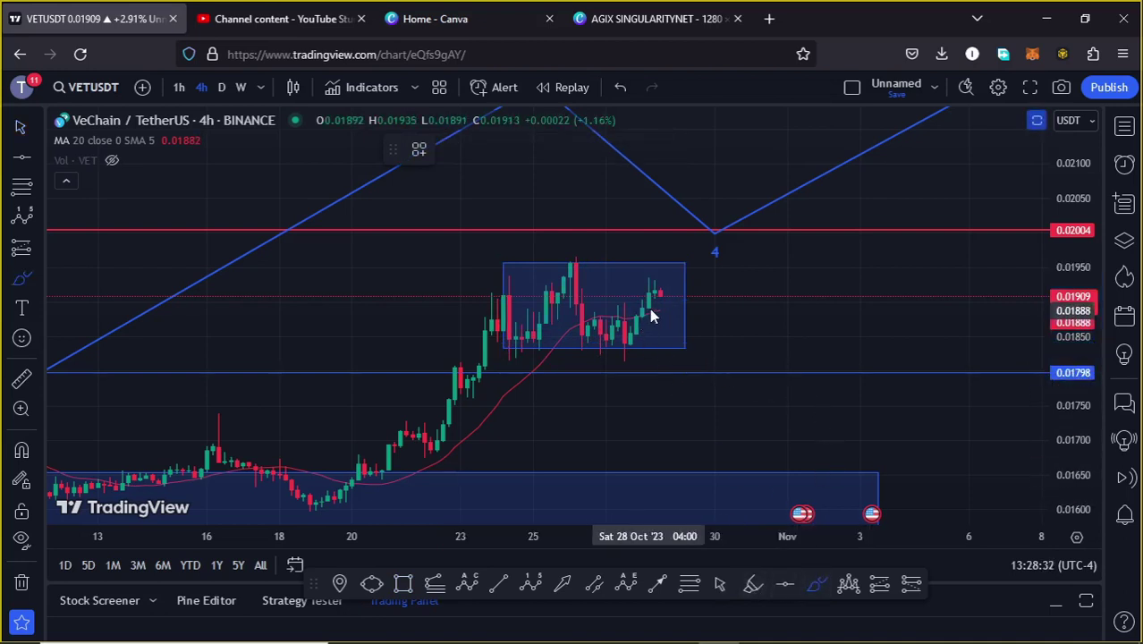
left_click_drag(650, 306, 687, 380)
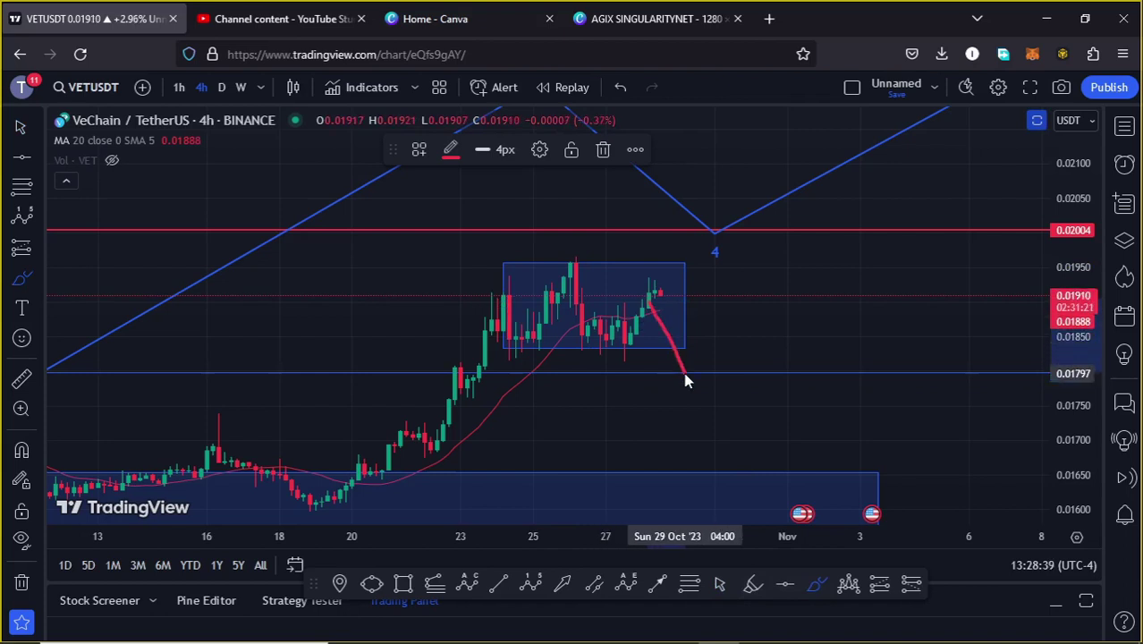
mouse_move(687, 374)
left_mouse_down()
mouse_move(770, 193)
mouse_move(793, 227)
left_mouse_up()
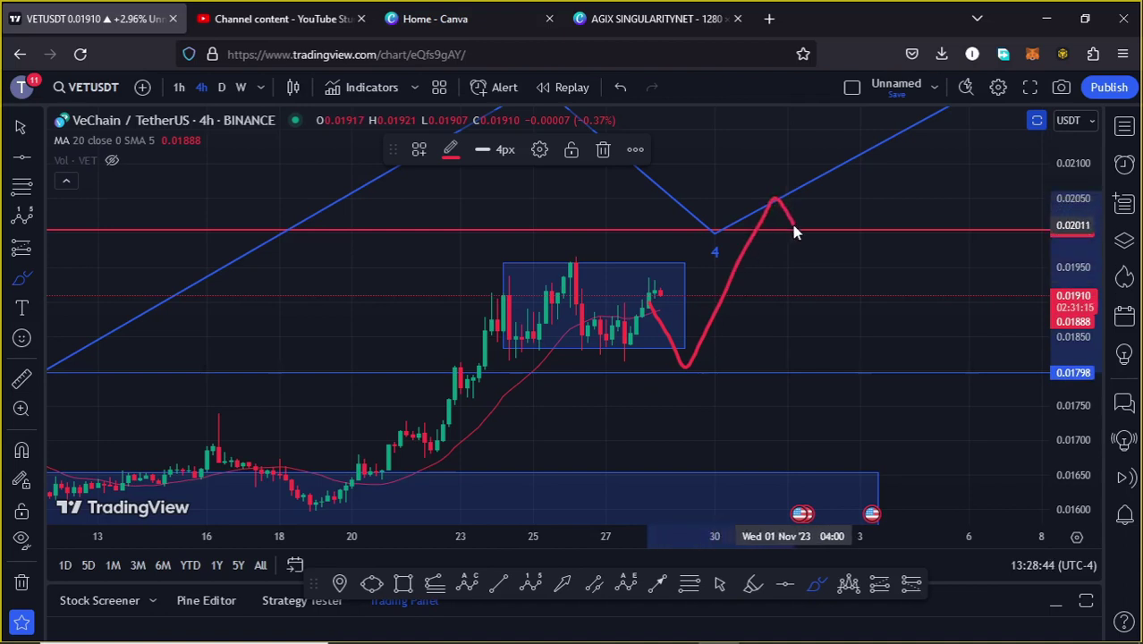
left_click(602, 152)
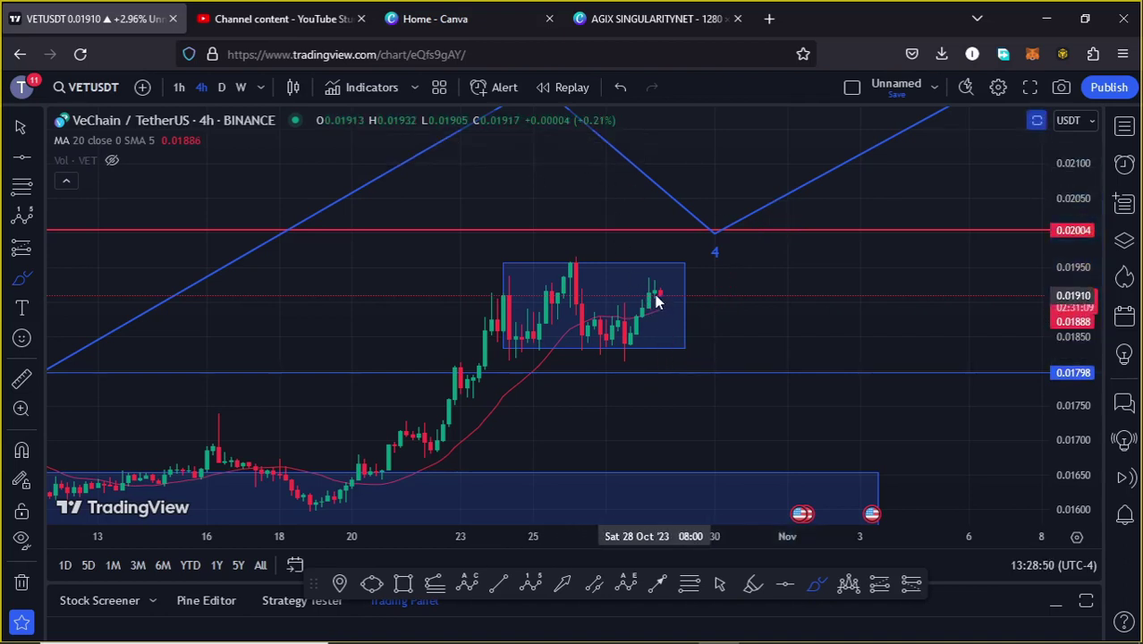
mouse_move(656, 301)
left_mouse_down()
mouse_move(670, 365)
mouse_move(684, 388)
mouse_move(698, 374)
mouse_move(737, 493)
left_mouse_up()
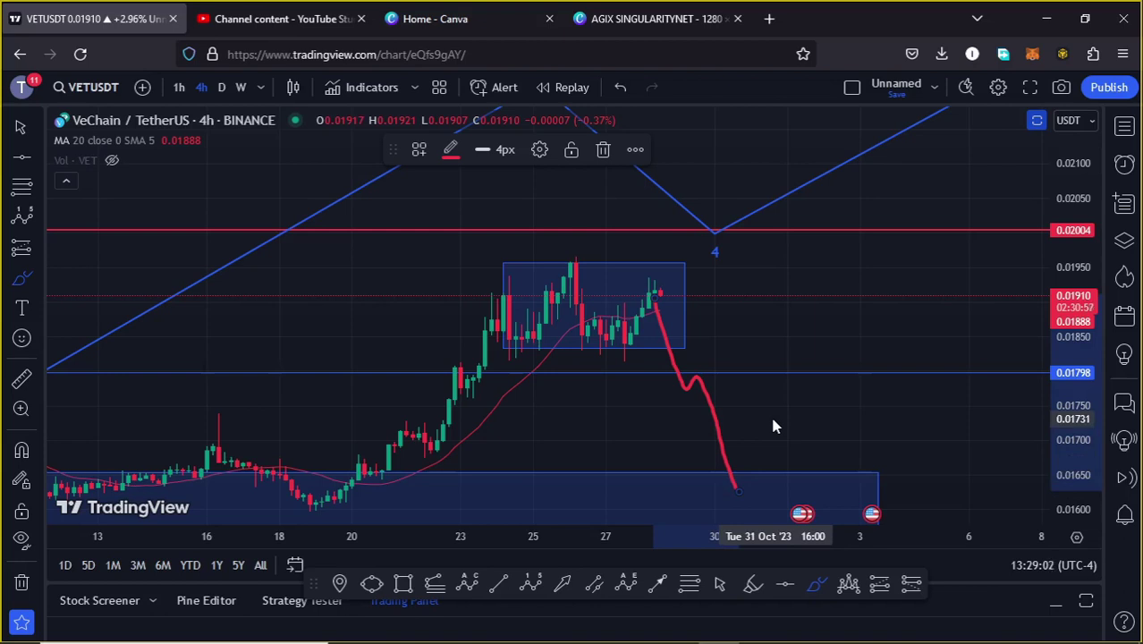
left_click(604, 152)
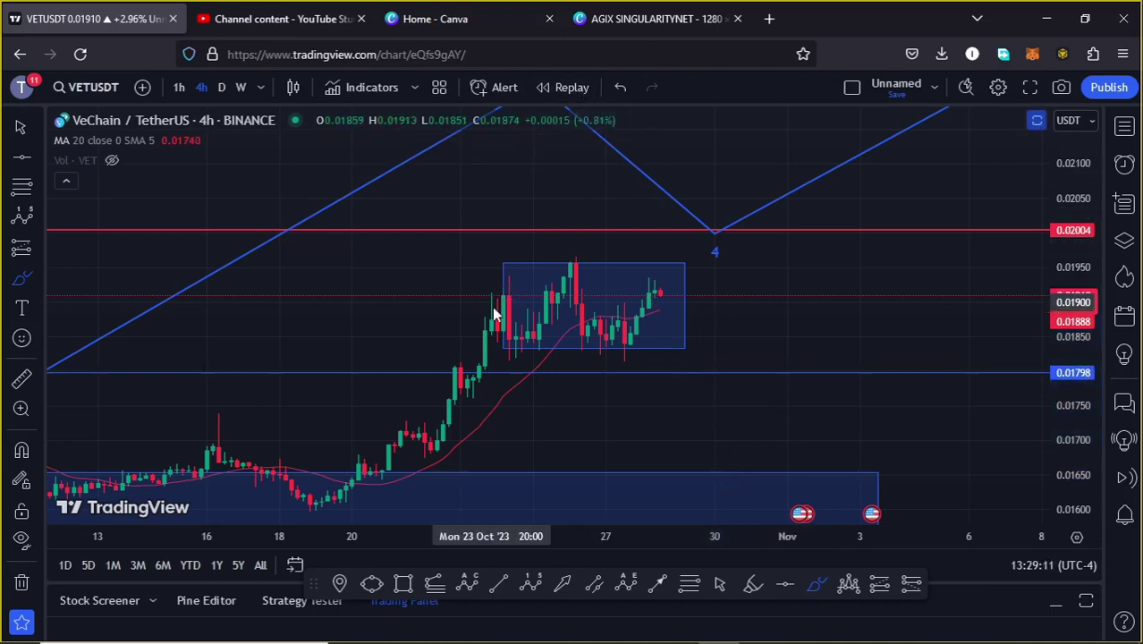
scroll(496, 308, "down", 5)
Step: Zoom out, rescale the price axis and pan toward older price history
scroll(791, 315, "down", 3)
left_click_drag(1077, 251, 1080, 239)
scroll(476, 398, "down", 4)
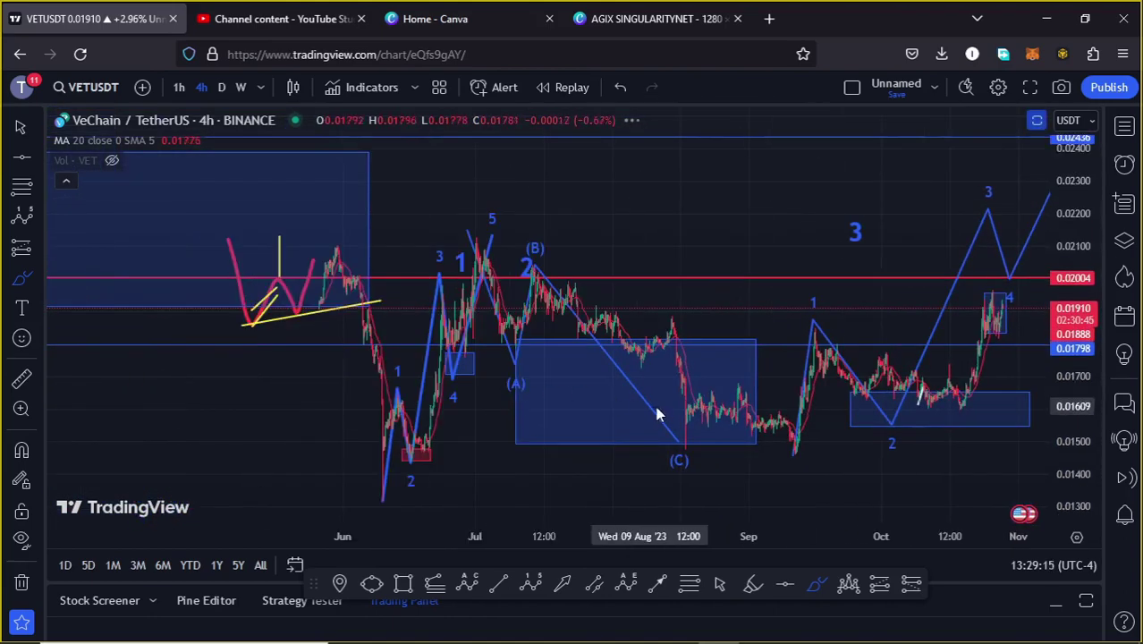
left_click(720, 583)
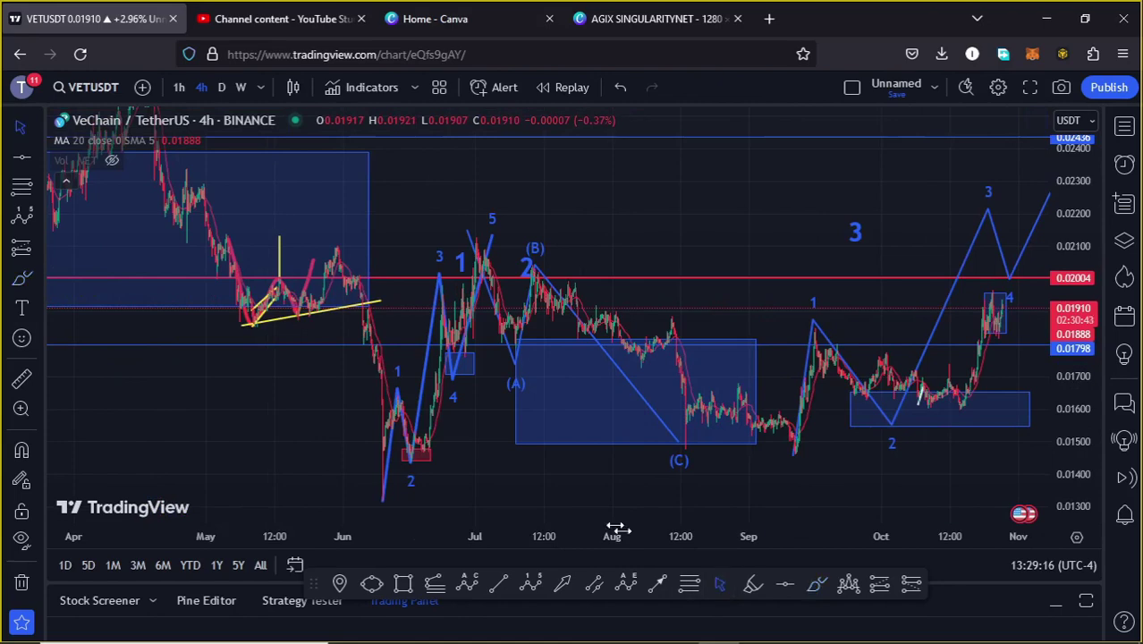
left_click_drag(543, 457, 611, 456)
scroll(519, 451, "up", 2)
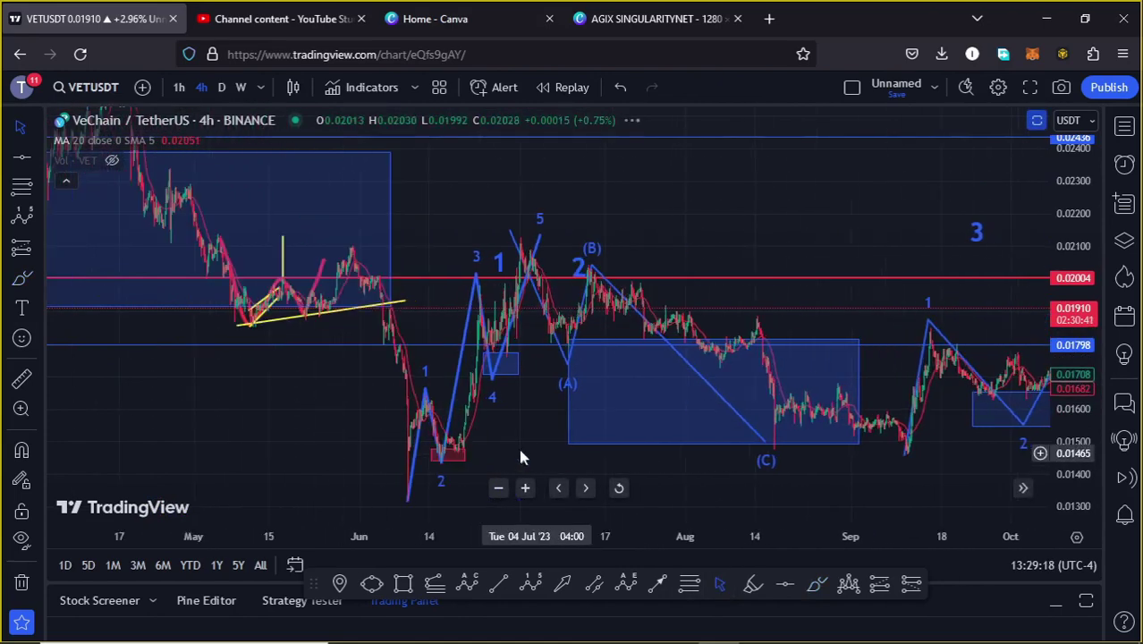
Step: Circle the wave 1 and 2 labels and sketch a zigzag in the (A)–(C) box in red, then undo them
left_click(816, 583)
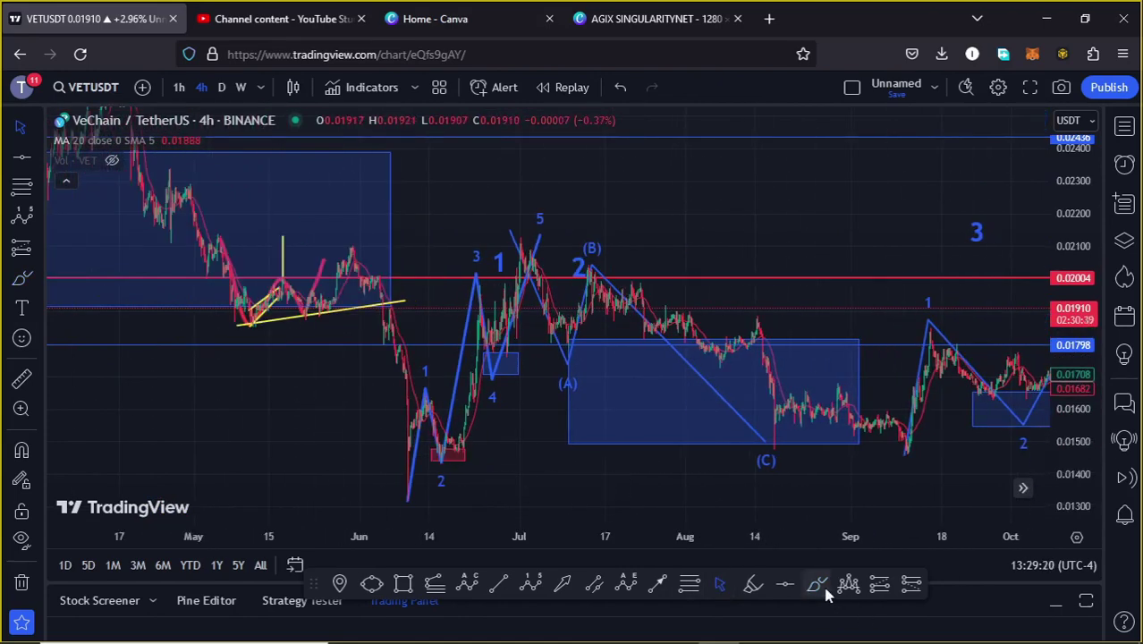
mouse_move(408, 474)
left_mouse_down()
mouse_move(383, 487)
mouse_move(402, 521)
mouse_move(429, 488)
mouse_move(415, 407)
mouse_move(439, 432)
mouse_move(471, 402)
mouse_move(527, 259)
mouse_move(544, 251)
left_mouse_up()
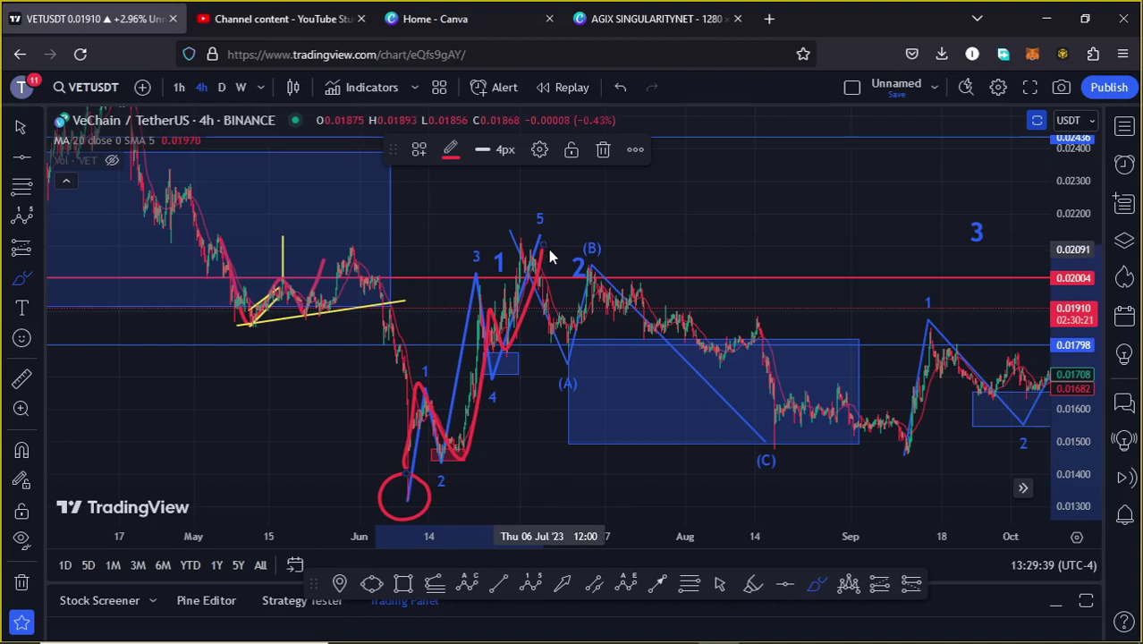
mouse_move(501, 232)
left_mouse_down()
mouse_move(478, 254)
mouse_move(489, 311)
mouse_move(518, 273)
mouse_move(509, 237)
mouse_move(491, 241)
left_mouse_up()
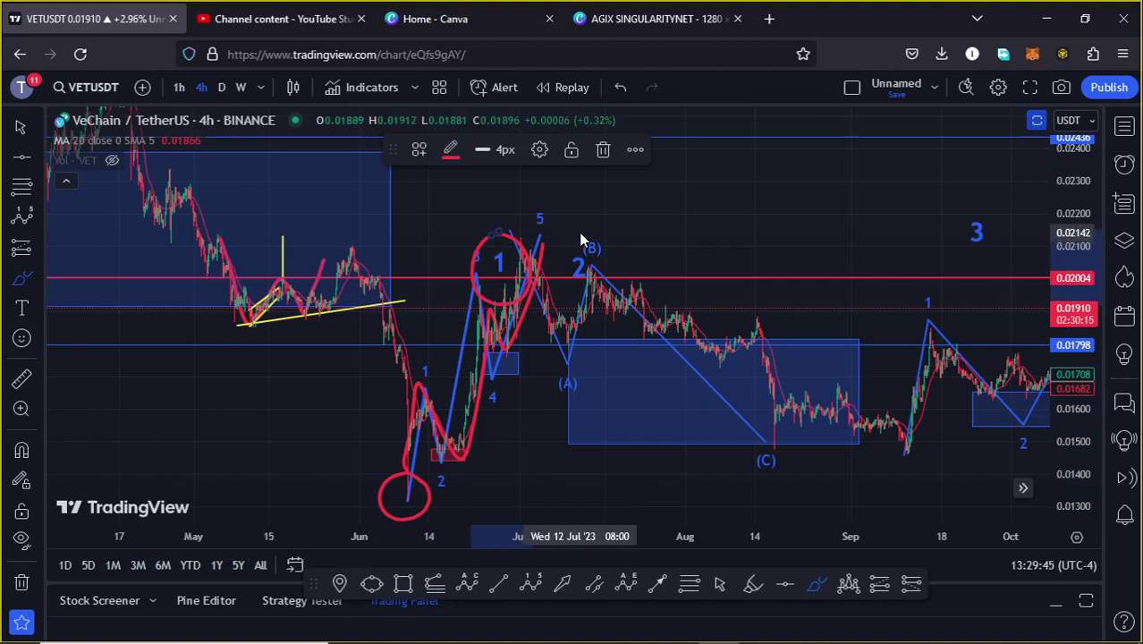
mouse_move(580, 234)
left_mouse_down()
mouse_move(554, 276)
mouse_move(584, 300)
mouse_move(608, 256)
mouse_move(572, 243)
left_mouse_up()
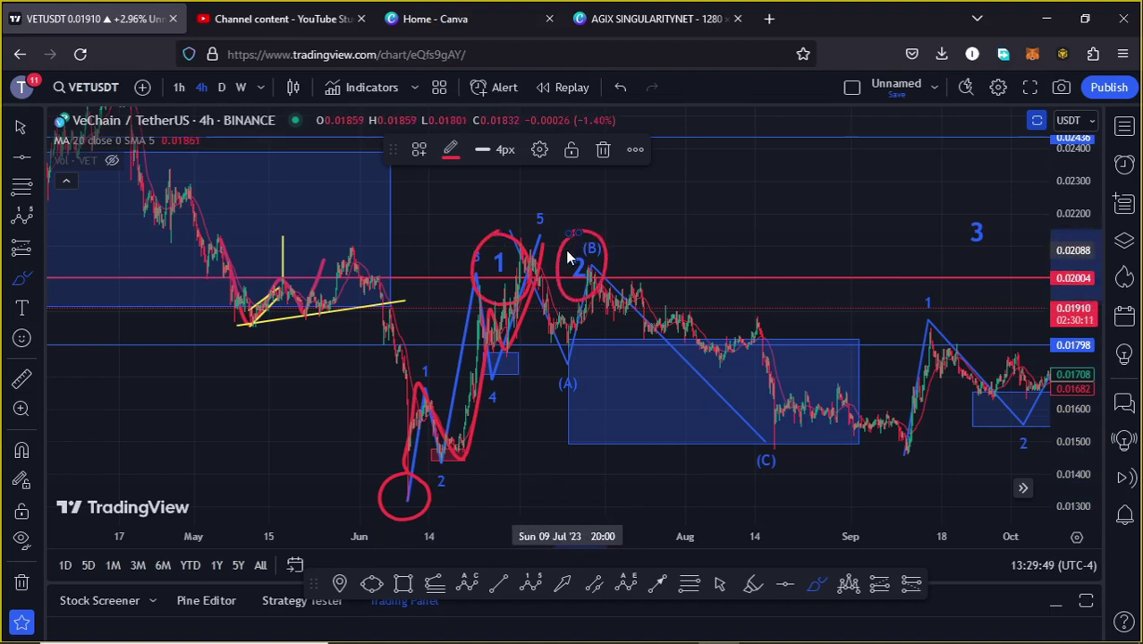
mouse_move(573, 439)
left_mouse_down()
mouse_move(629, 357)
mouse_move(701, 438)
mouse_move(760, 349)
mouse_move(758, 332)
left_mouse_up()
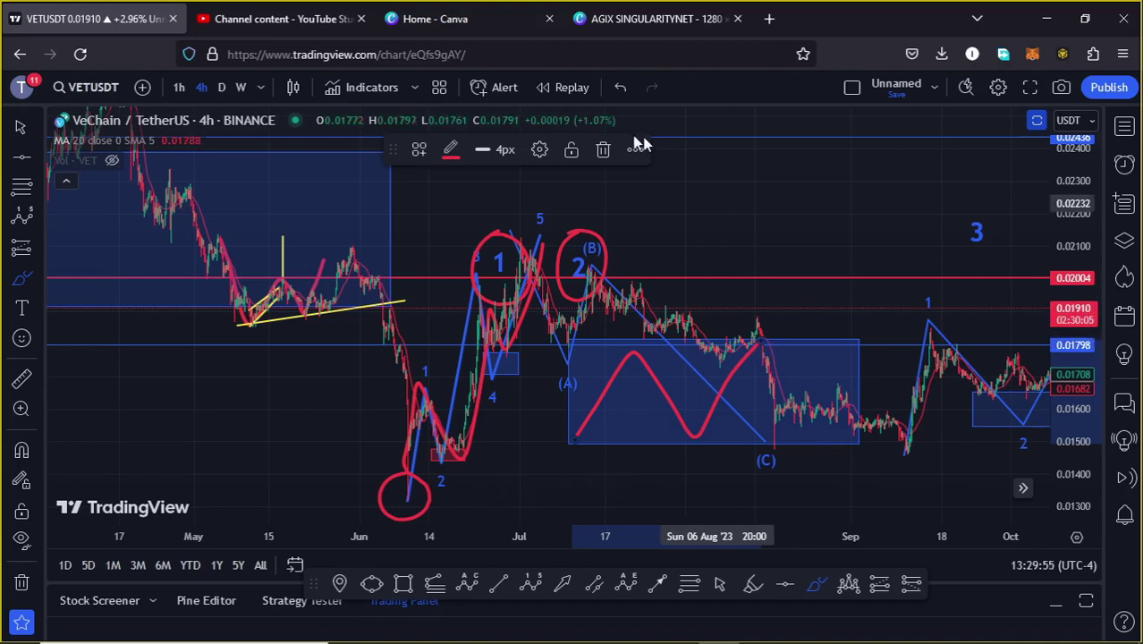
left_click(619, 89)
left_click(620, 88)
left_click(619, 88)
left_click(620, 88)
left_click(619, 89)
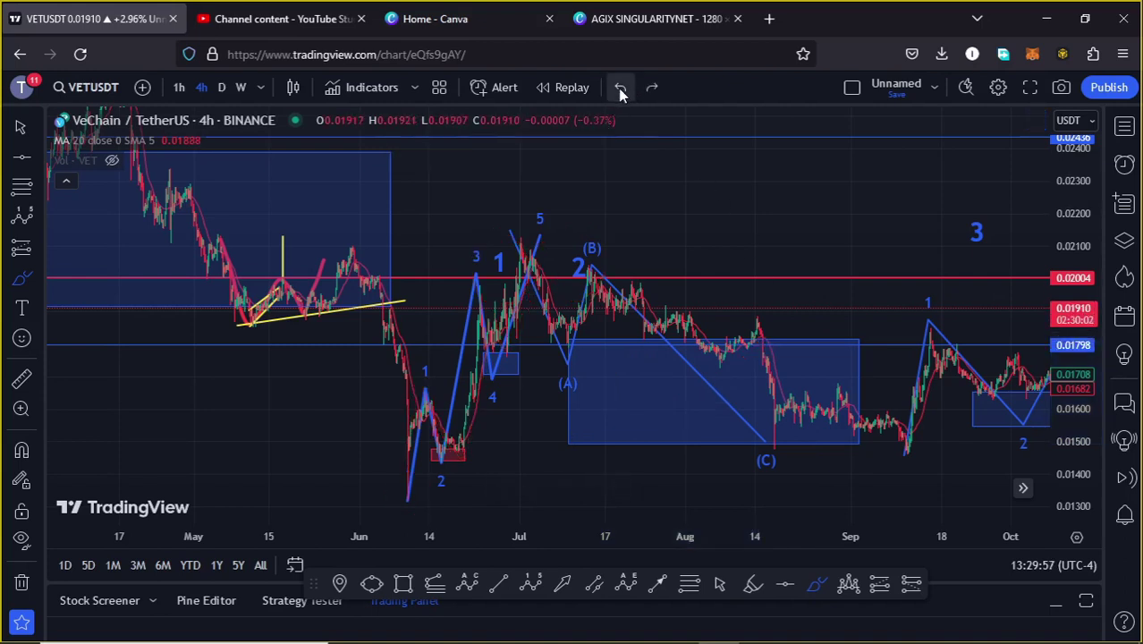
Step: Pan to the later Oct–Dec dates, sketch a red path up to wave 5, then undo it
left_click(720, 583)
left_click_drag(901, 469, 537, 485)
mouse_move(500, 488)
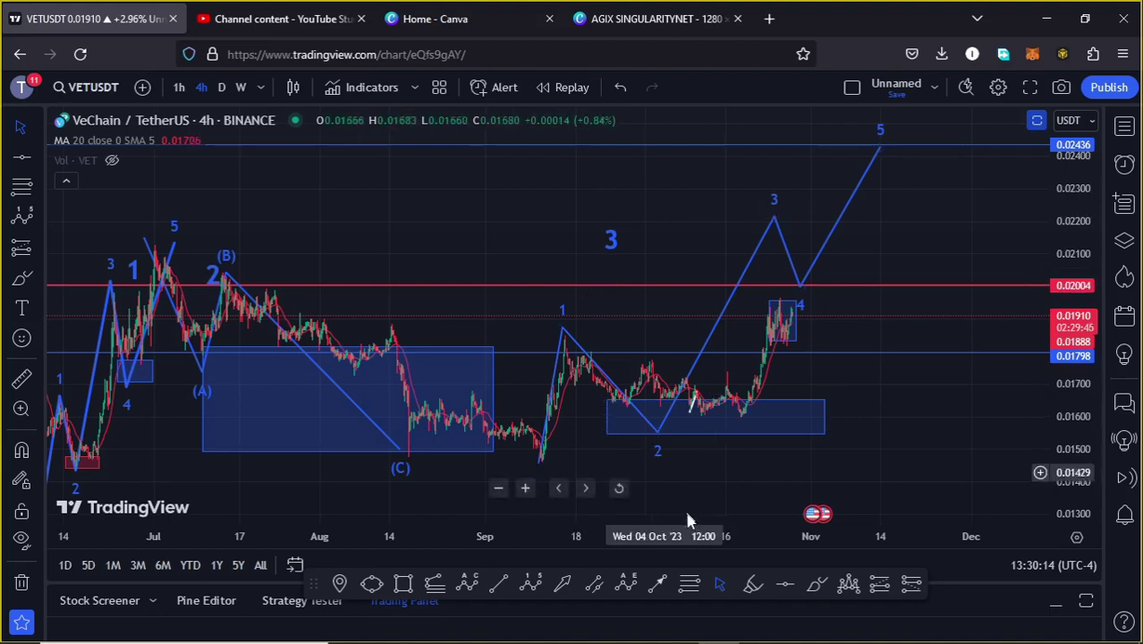
left_click(817, 586)
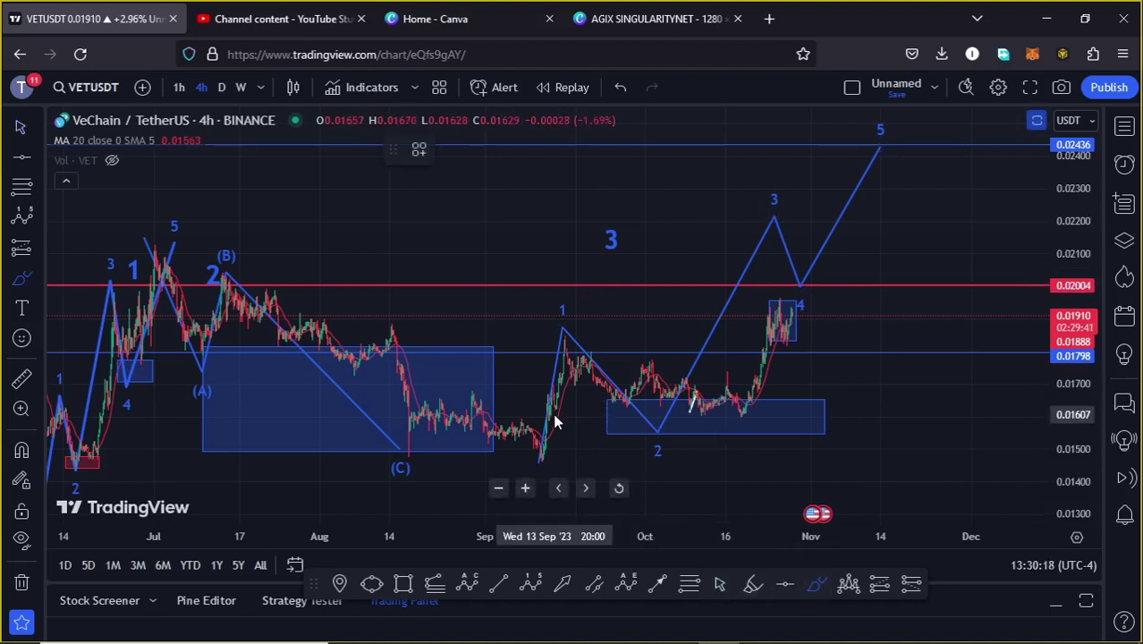
left_click_drag(533, 447, 562, 279)
mouse_move(597, 345)
left_mouse_down()
mouse_move(686, 325)
mouse_move(779, 321)
mouse_move(875, 199)
left_mouse_up()
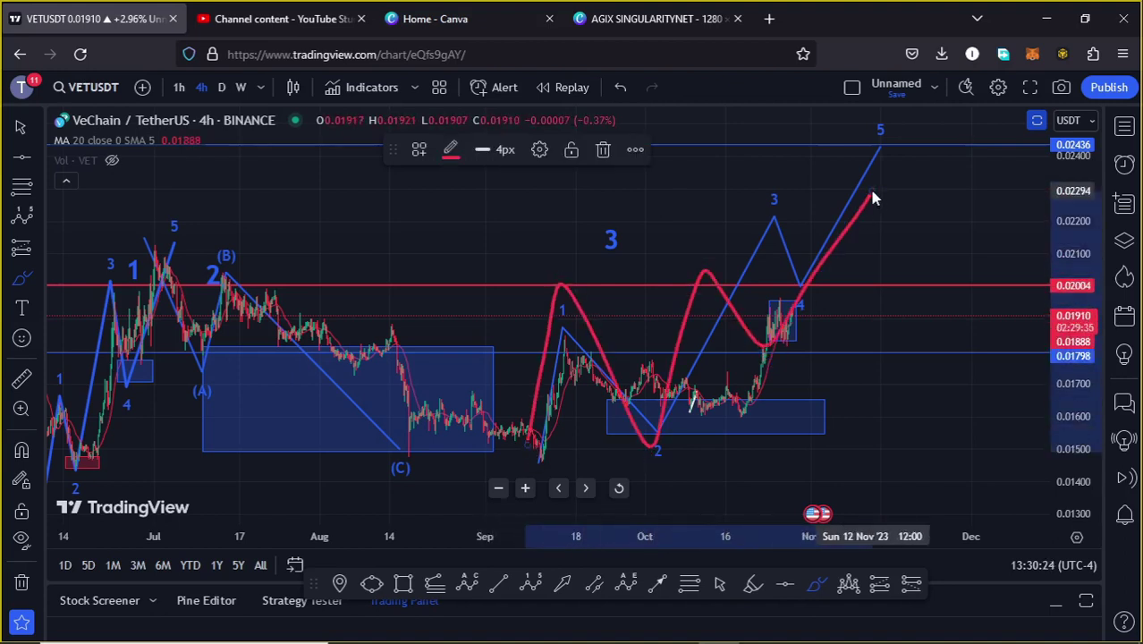
mouse_move(615, 206)
left_mouse_down()
mouse_move(590, 216)
mouse_move(612, 277)
mouse_move(626, 192)
left_mouse_up()
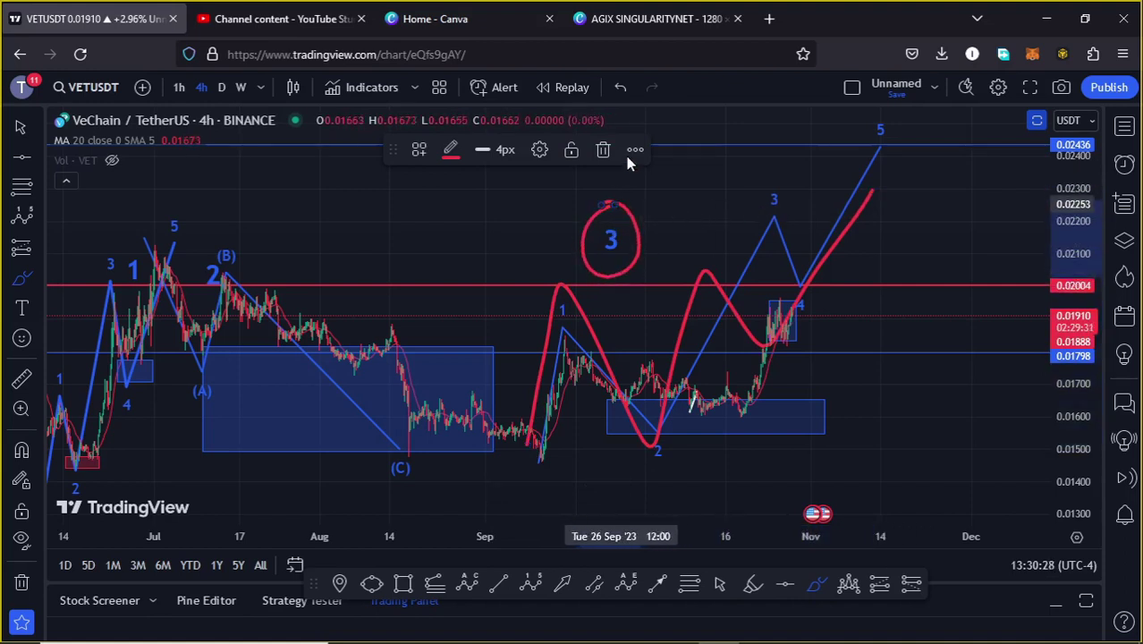
left_click(619, 86)
left_click(619, 86)
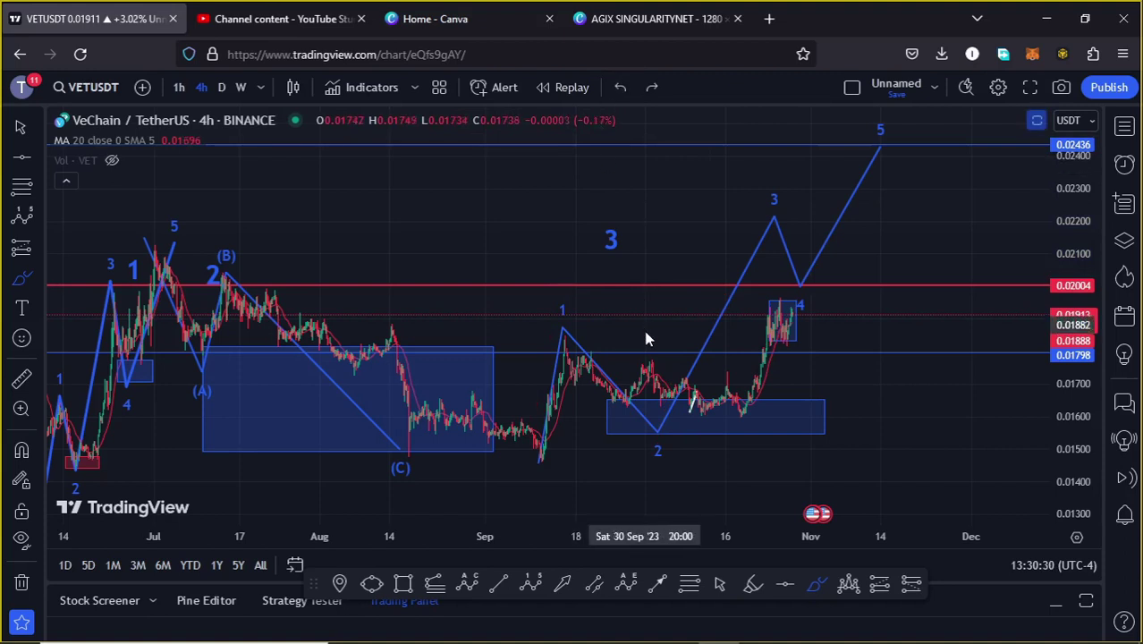
Step: Zoom in, trace a red path from the low through waves 1–3, then delete it
scroll(635, 358, "up", 3)
mouse_move(320, 422)
left_mouse_down()
mouse_move(338, 327)
mouse_move(358, 322)
mouse_move(470, 398)
mouse_move(498, 436)
left_mouse_up()
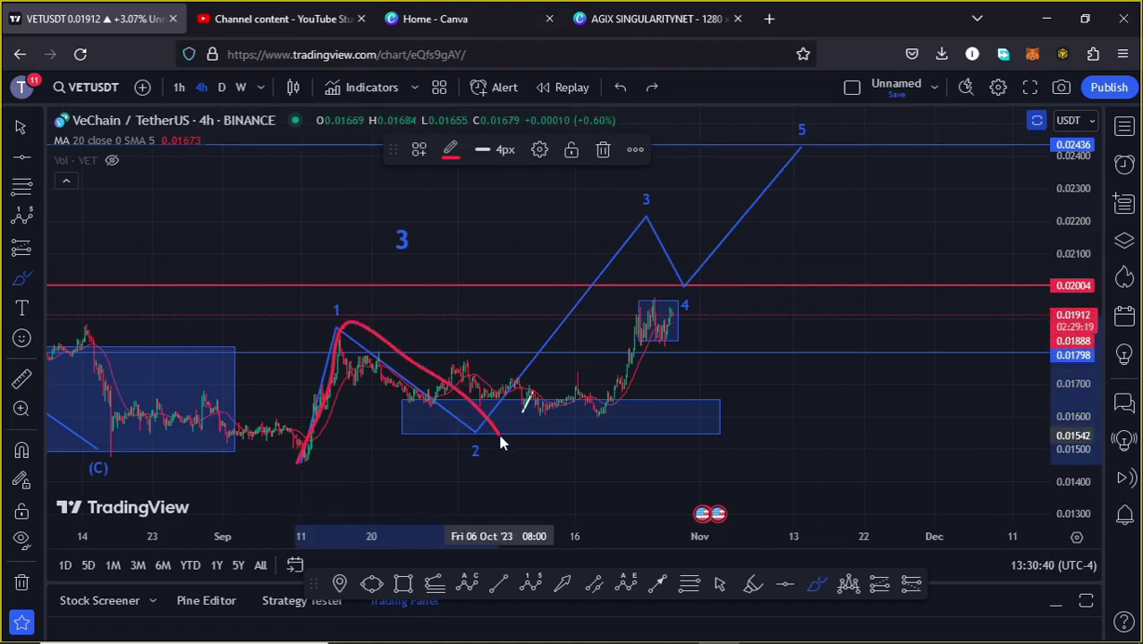
left_click_drag(500, 442, 660, 277)
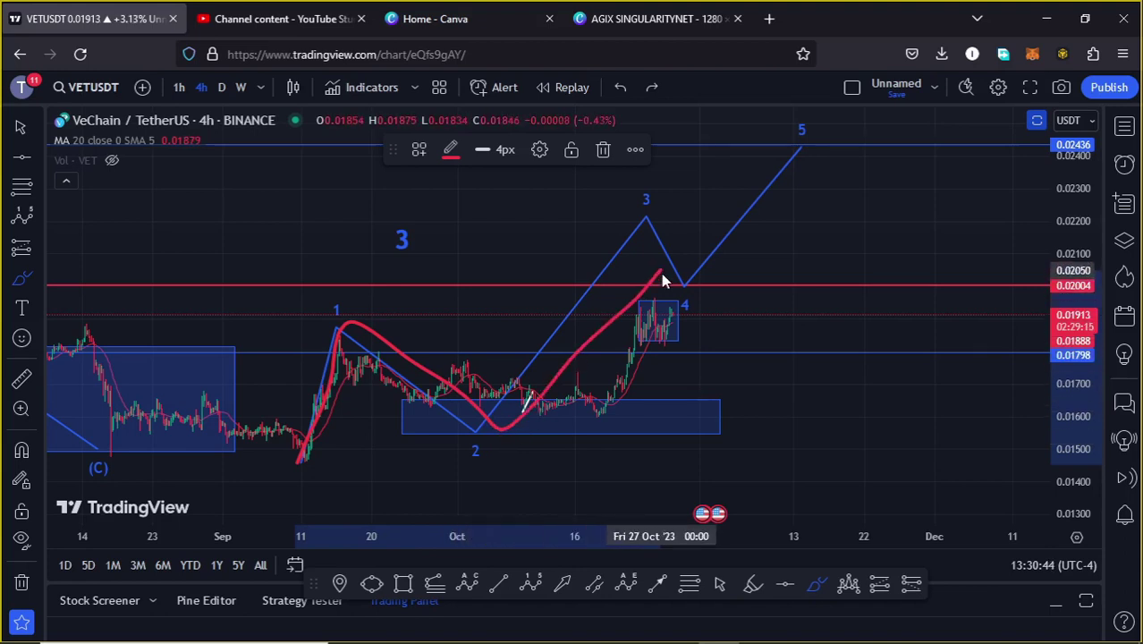
left_click(603, 150)
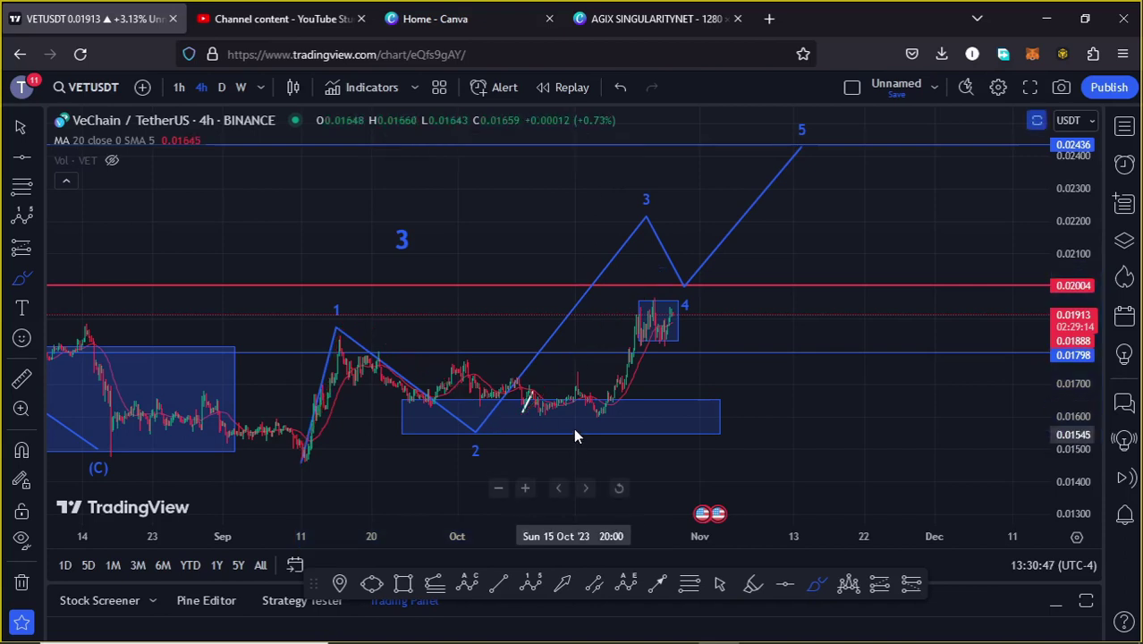
left_click(435, 586)
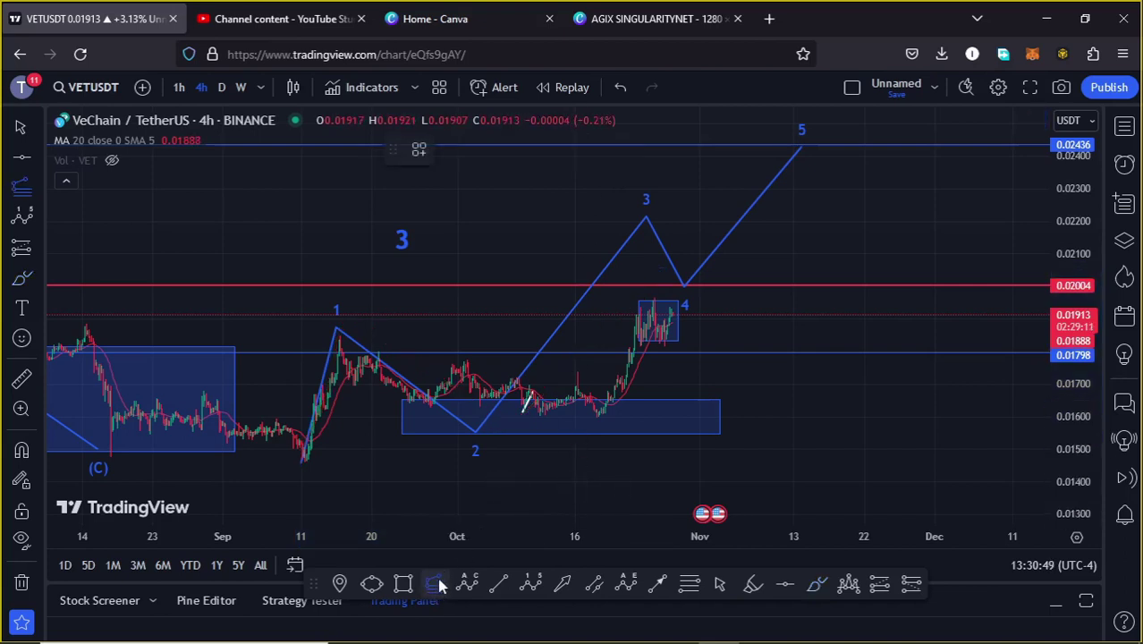
left_click(304, 461)
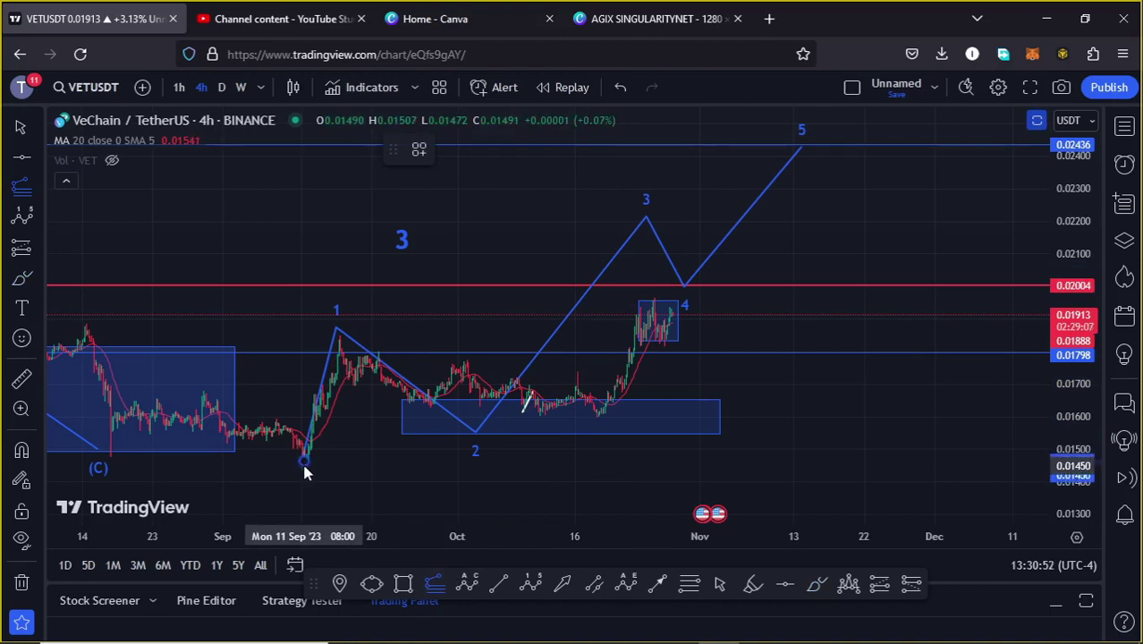
left_click(341, 333)
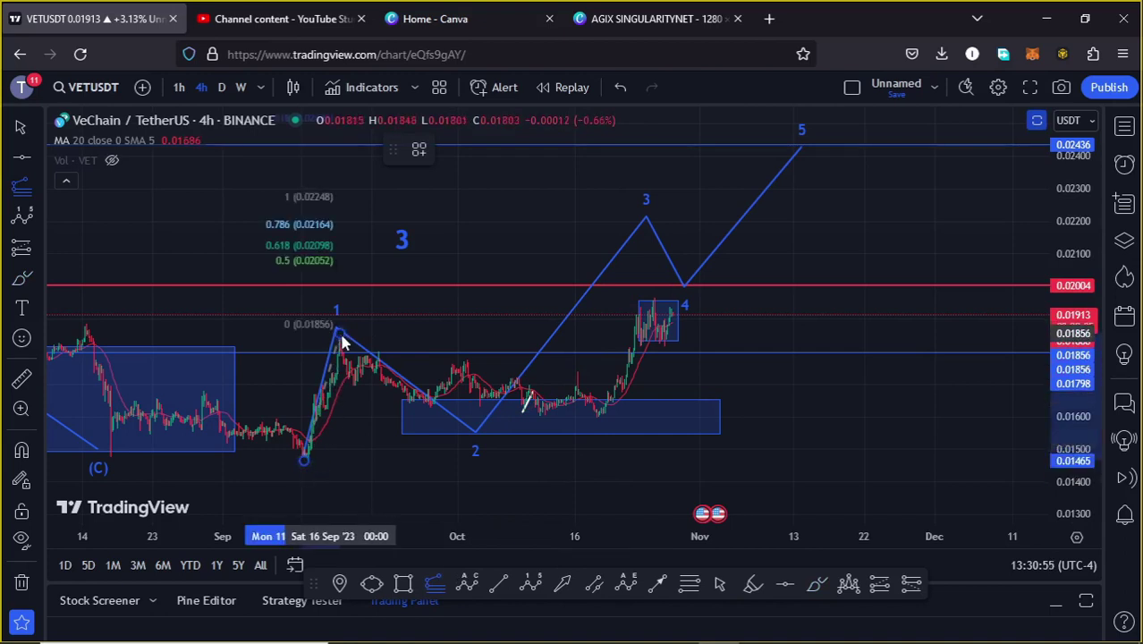
left_click(912, 419)
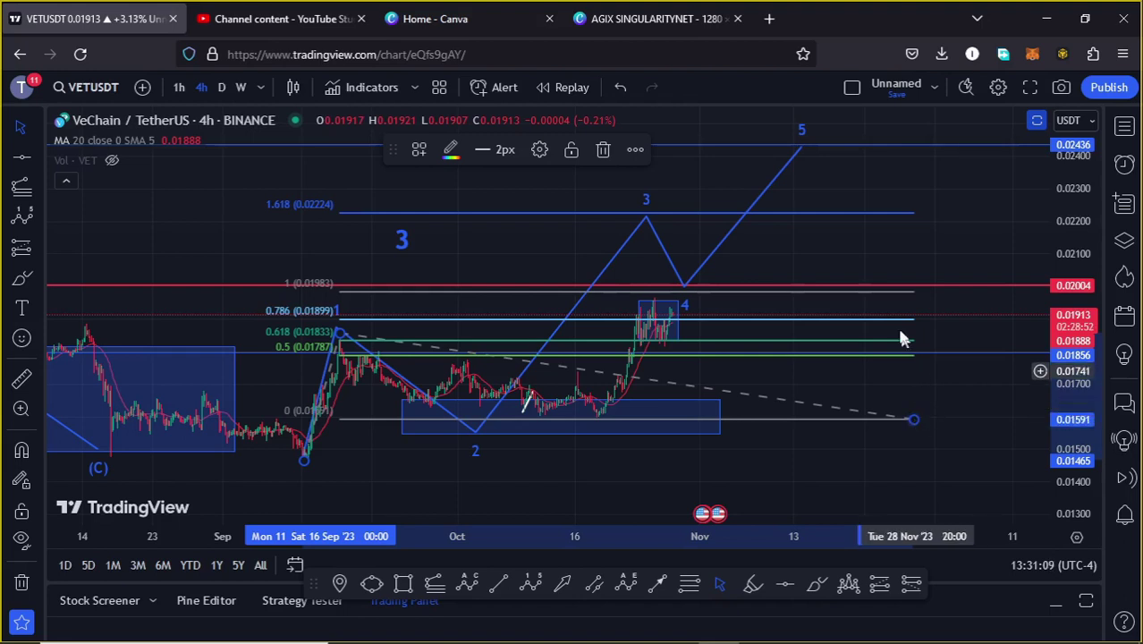
left_click(602, 149)
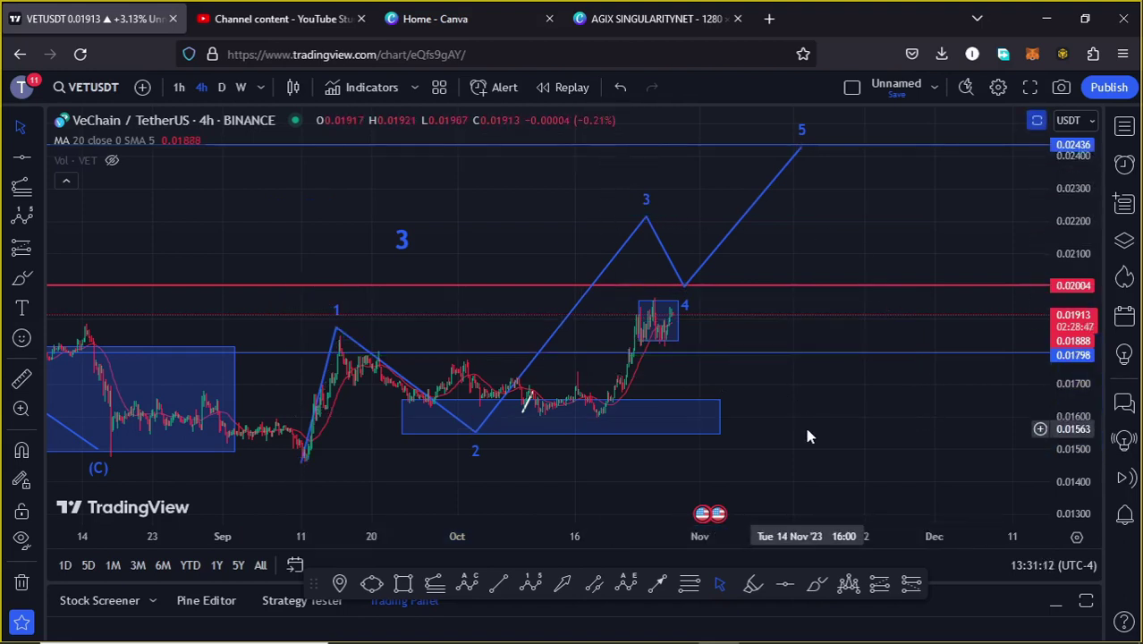
scroll(805, 425, "up", 3)
Step: Zoom in on the wave-4 box between the 0.02004 and 0.01798 lines
scroll(672, 427, "up", 2)
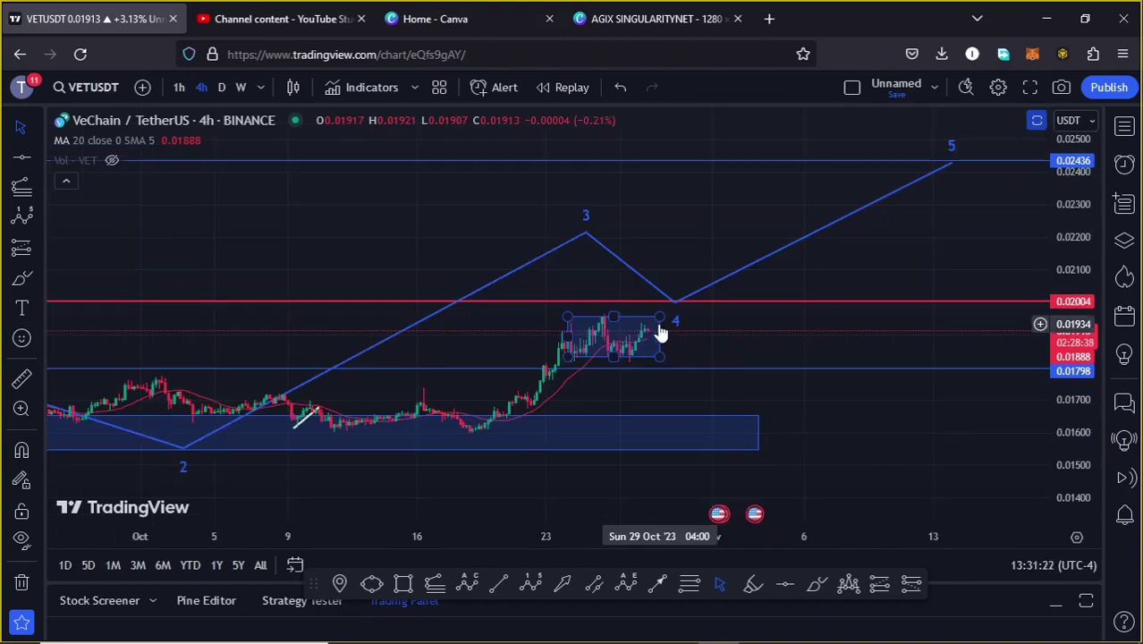